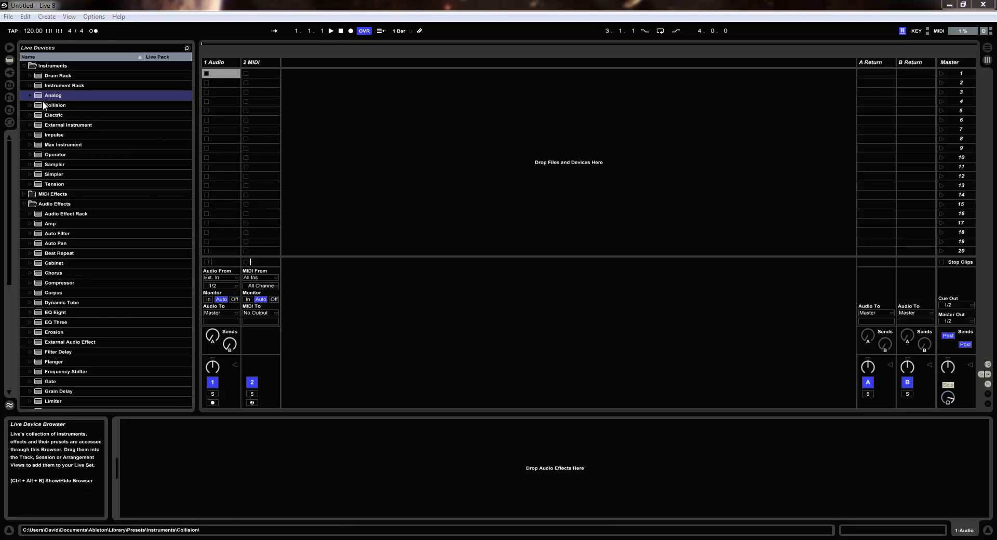
# Step: Load the Analog instrument onto the empty MIDI track and add the Operator instrument on a new track of its own
pyautogui.moveTo(43, 98); pyautogui.dragTo(262, 187)
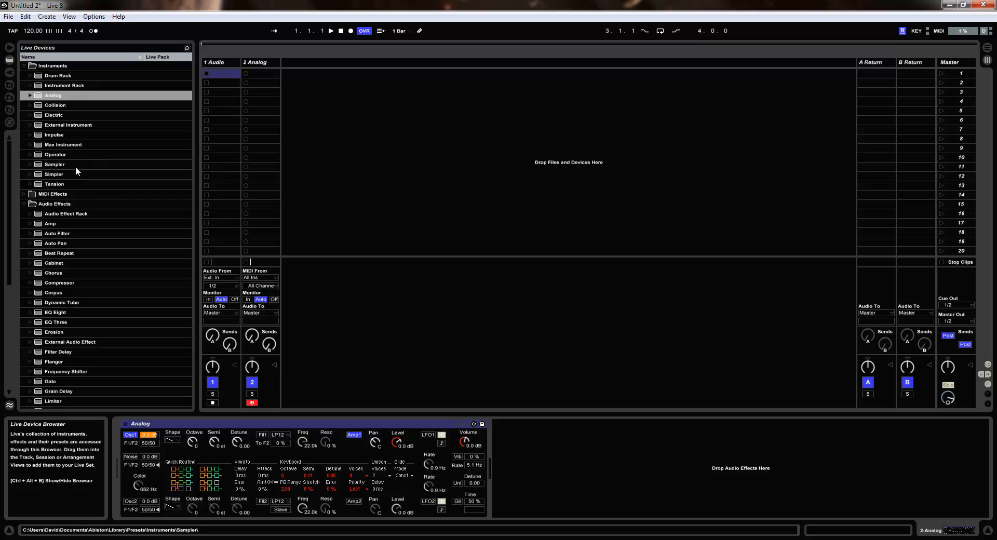
pyautogui.moveTo(44, 154); pyautogui.dragTo(354, 181)
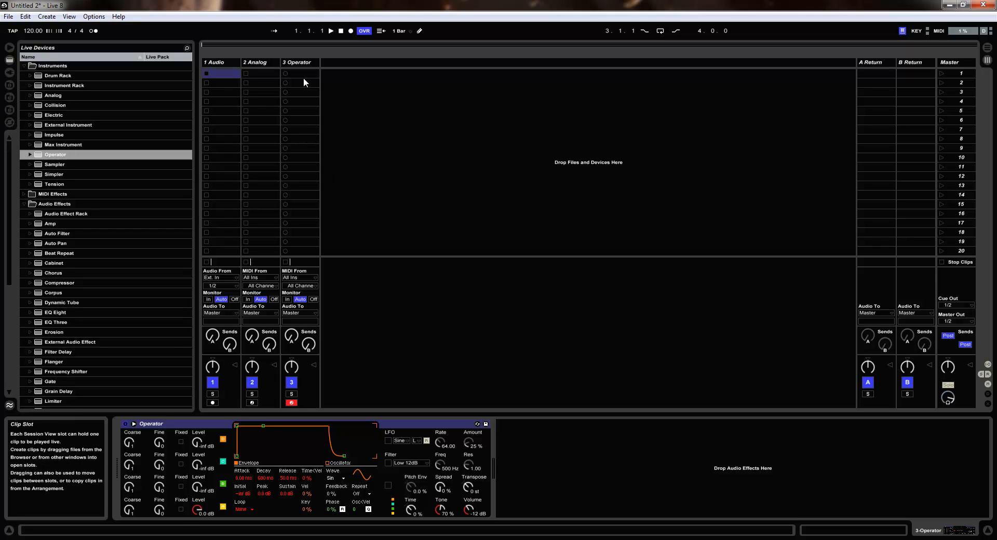
pyautogui.click(300, 64)
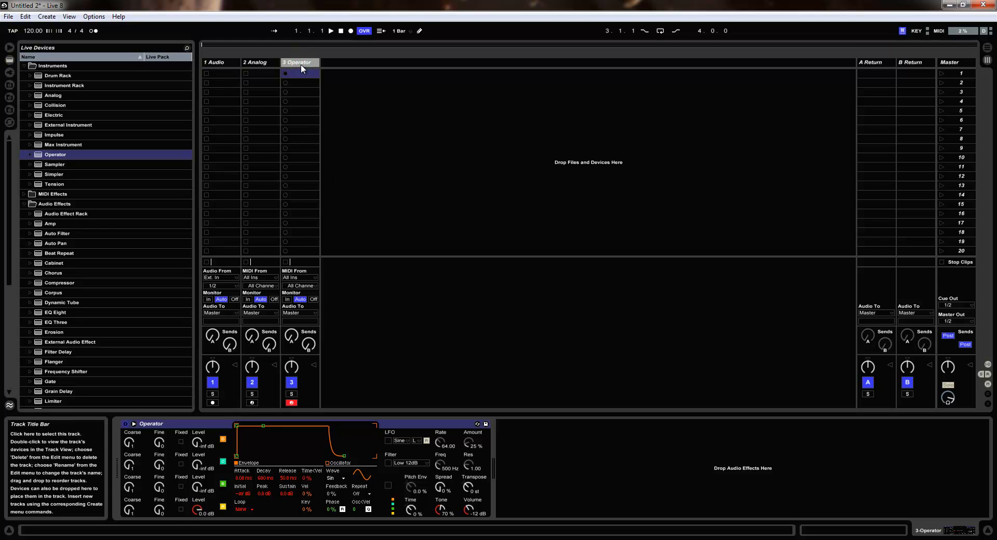
pyautogui.click(263, 62)
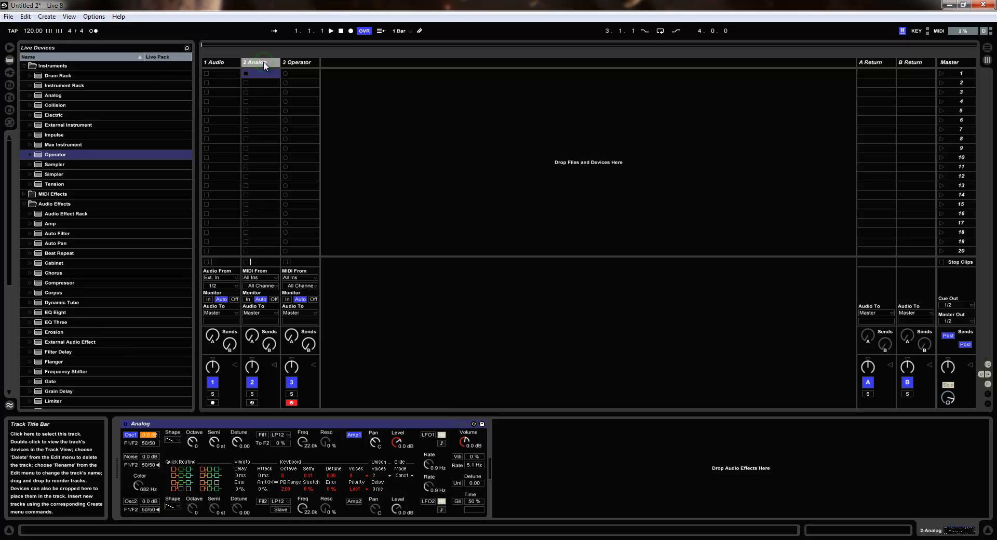
pyautogui.click(300, 63)
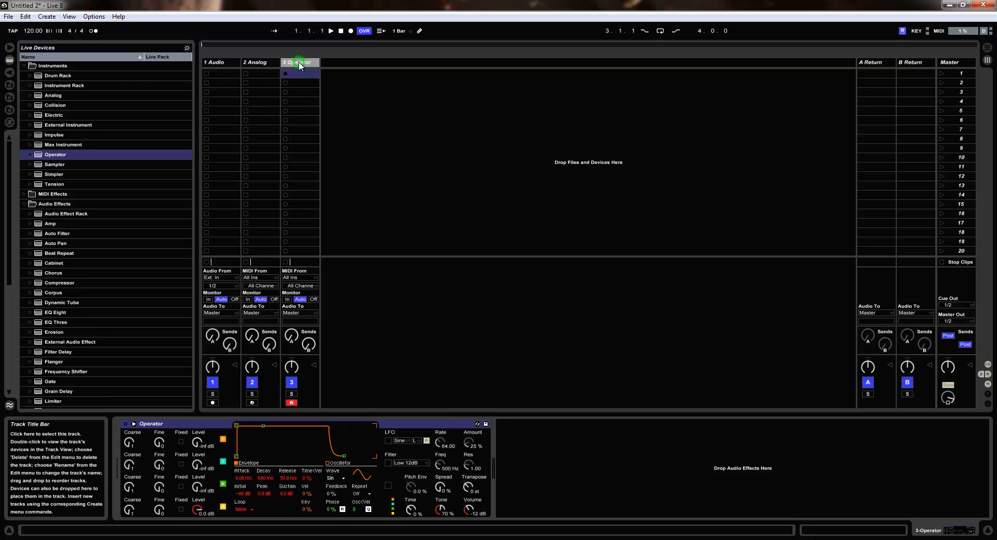
# Step: Delete the empty audio track and check the devices on the remaining Analog and Operator tracks
pyautogui.click(218, 63)
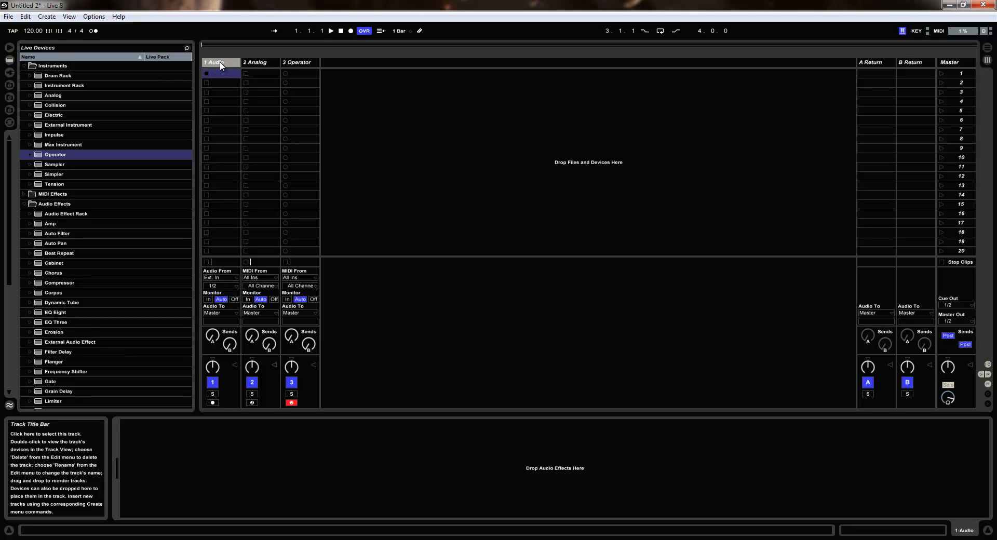
pyautogui.press('Delete')
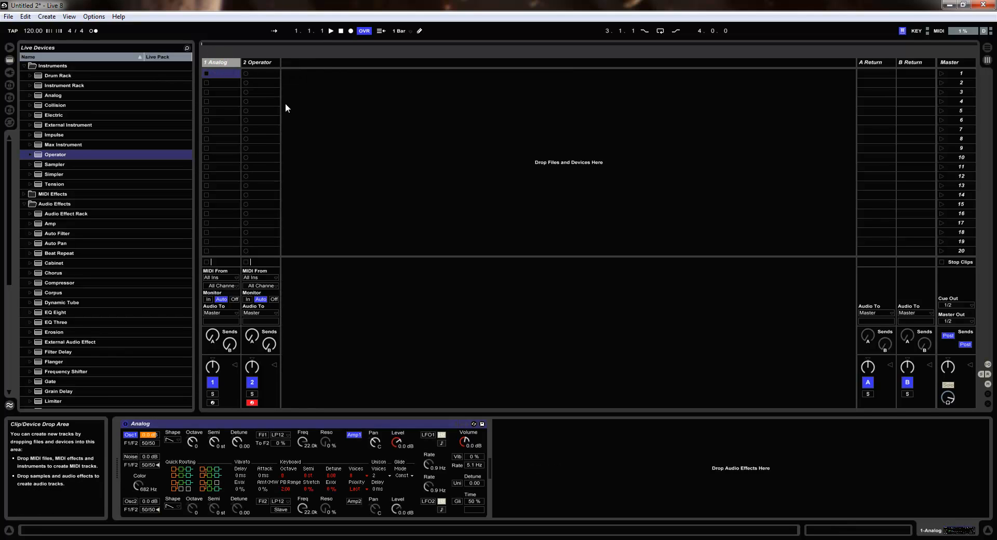
pyautogui.click(257, 64)
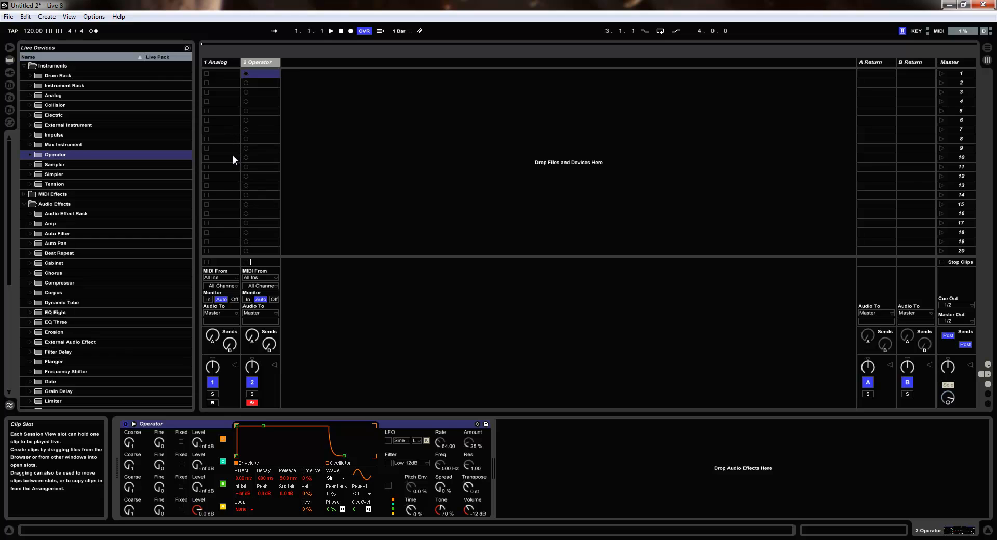
pyautogui.click(221, 63)
pyautogui.click(252, 62)
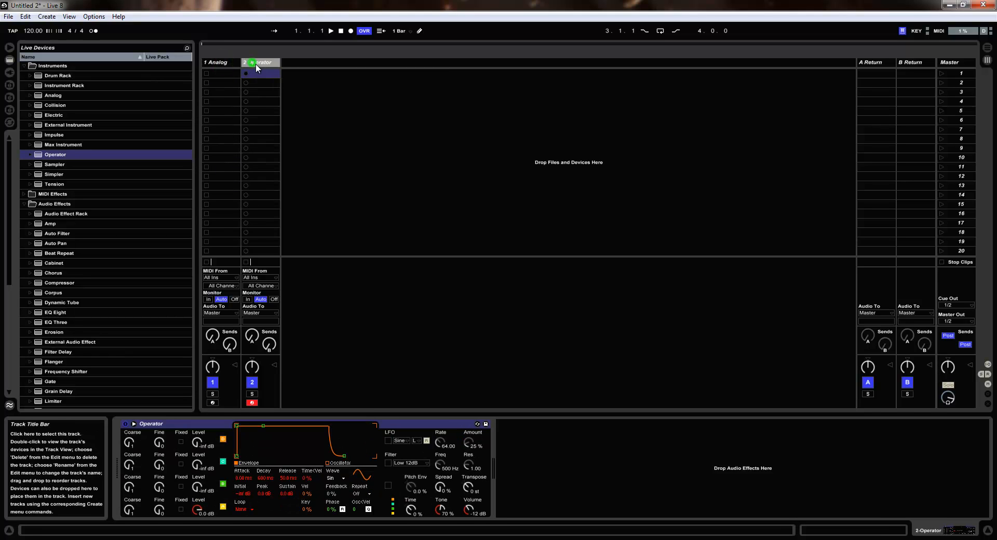
# Step: Insert an empty MIDI track after the Operator track and move the Operator device onto it
pyautogui.rightClick(300, 63)
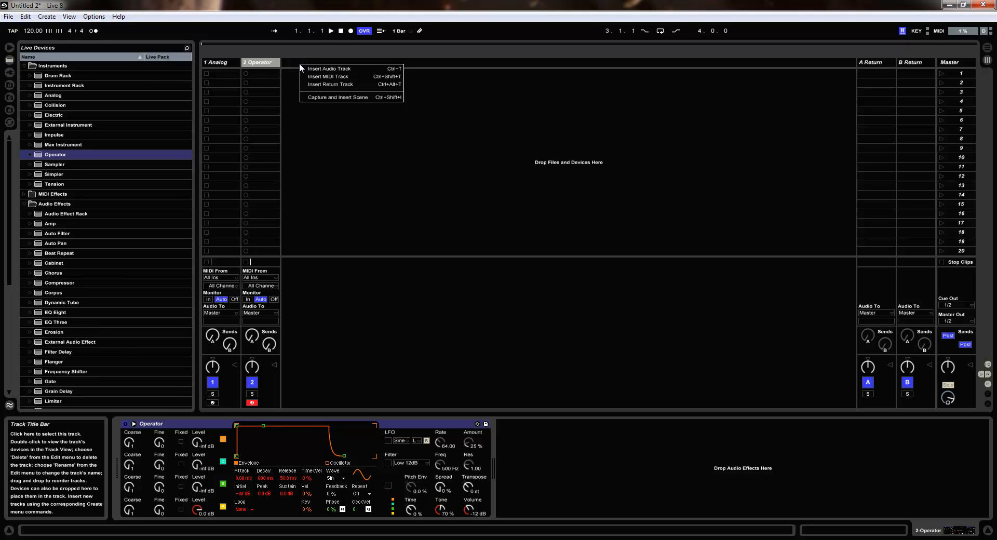
pyautogui.click(338, 75)
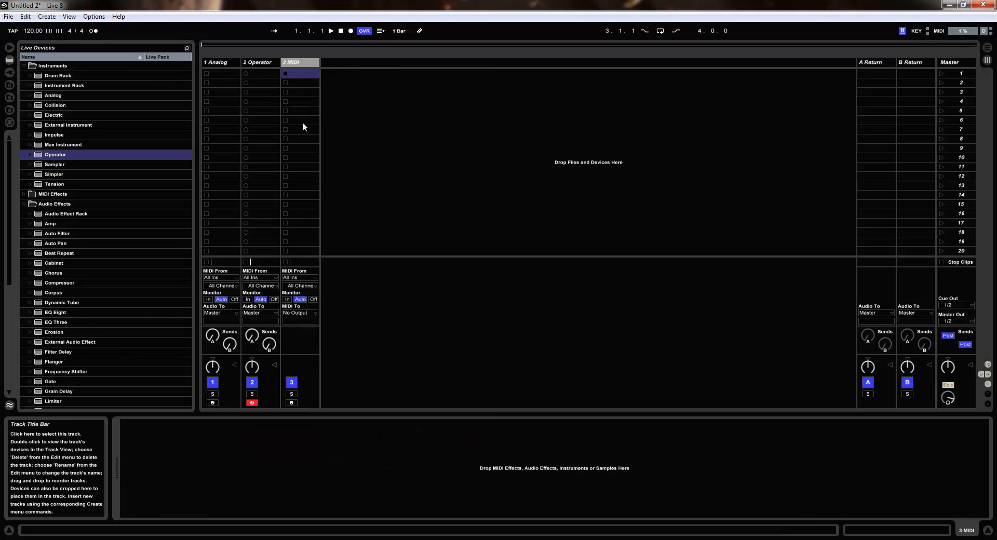
pyautogui.click(263, 62)
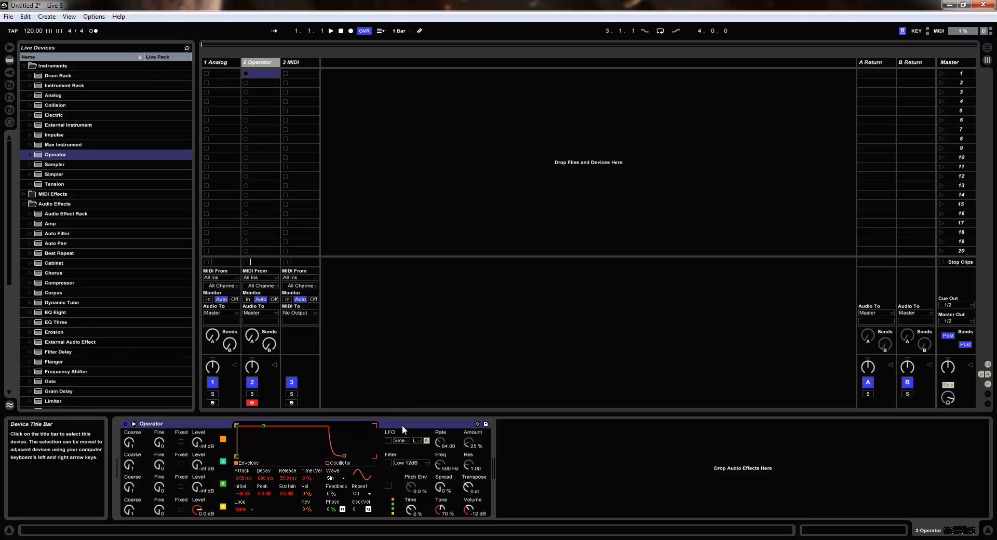
pyautogui.moveTo(402, 425); pyautogui.dragTo(306, 218)
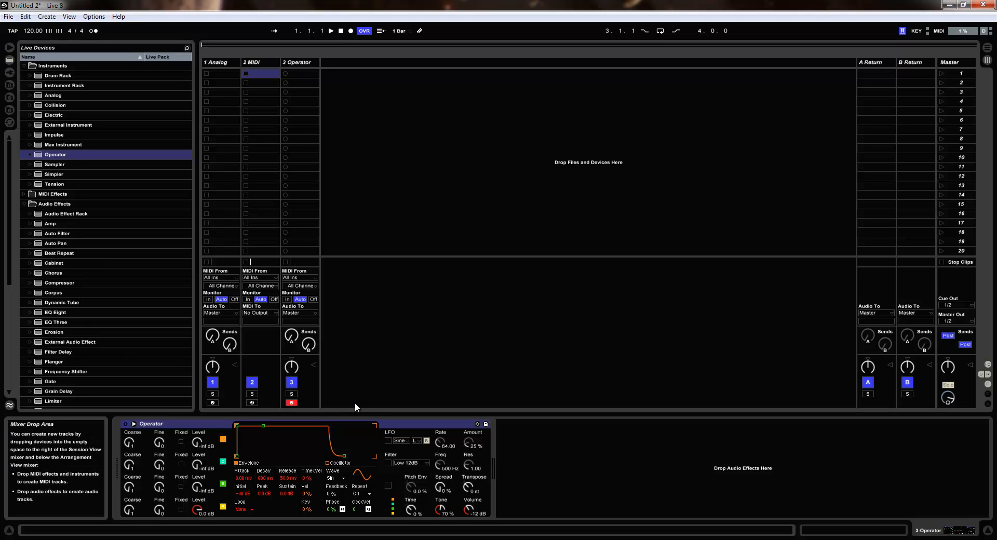
pyautogui.click(265, 62)
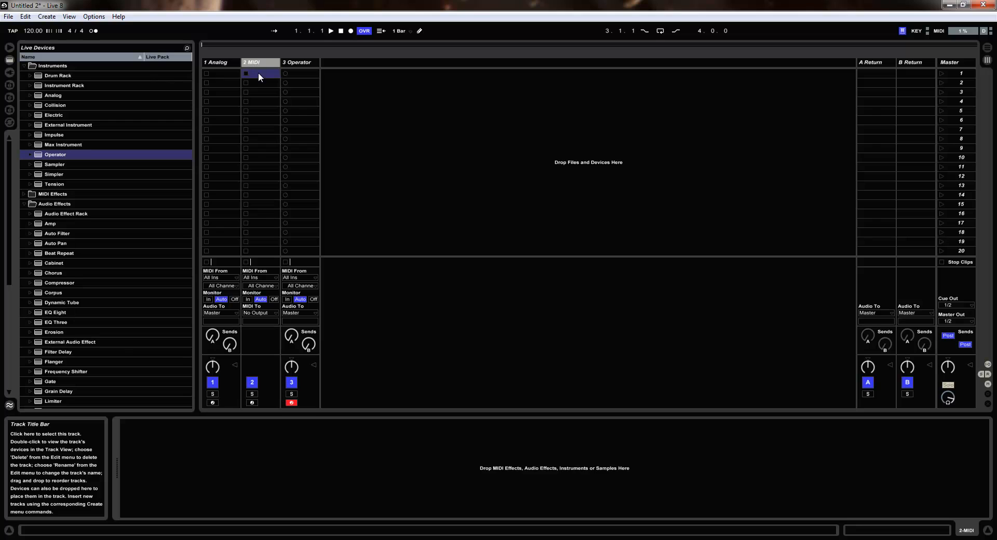
pyautogui.click(294, 62)
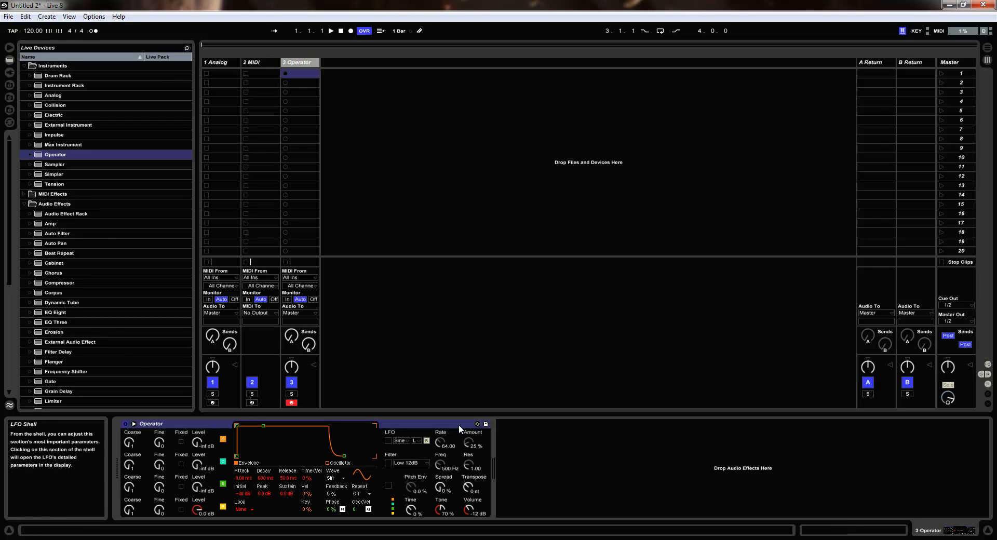
# Step: Hot-swap the Operator device with the Ambient-Depeche Dope preset from its Ambient and Evolving folder
pyautogui.click(478, 423)
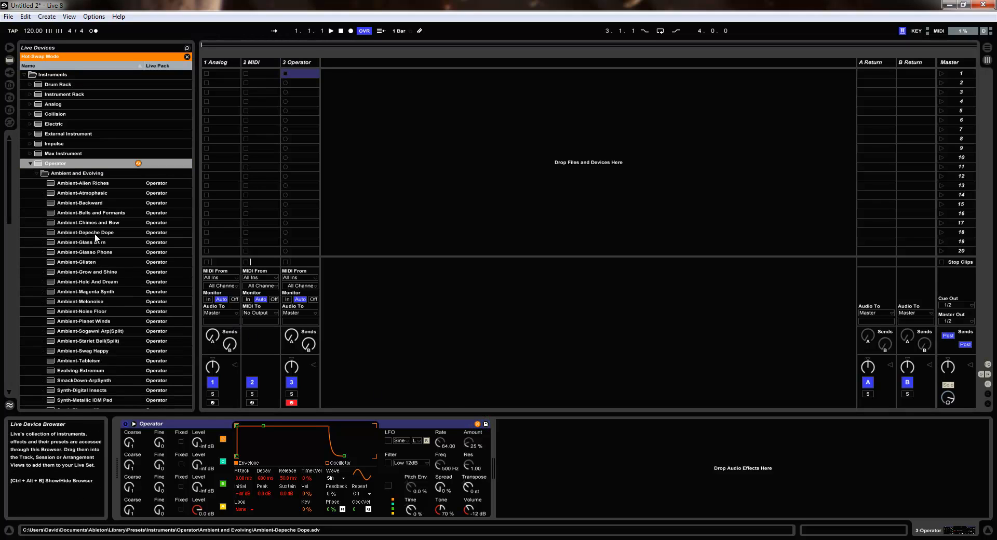
pyautogui.click(137, 234)
pyautogui.click(138, 232)
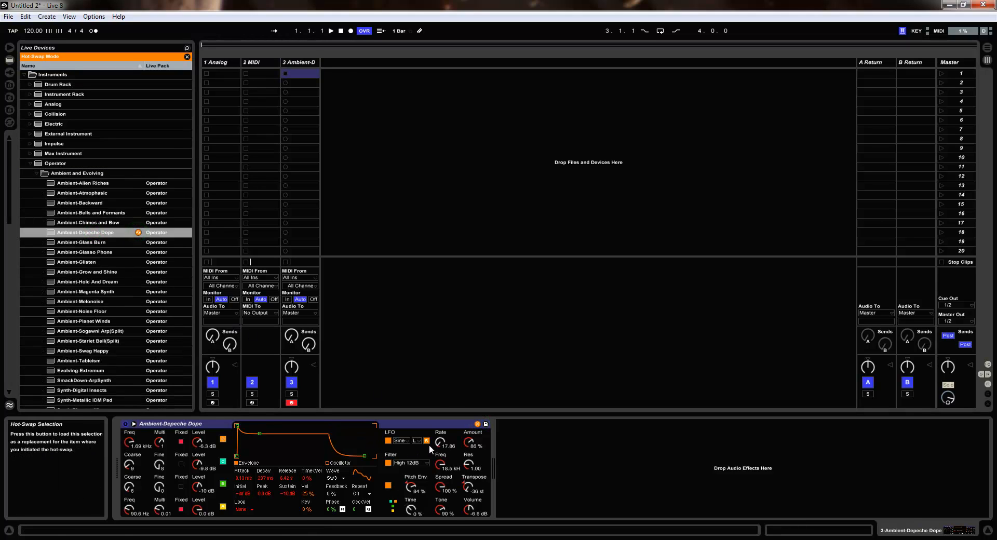
pyautogui.click(477, 423)
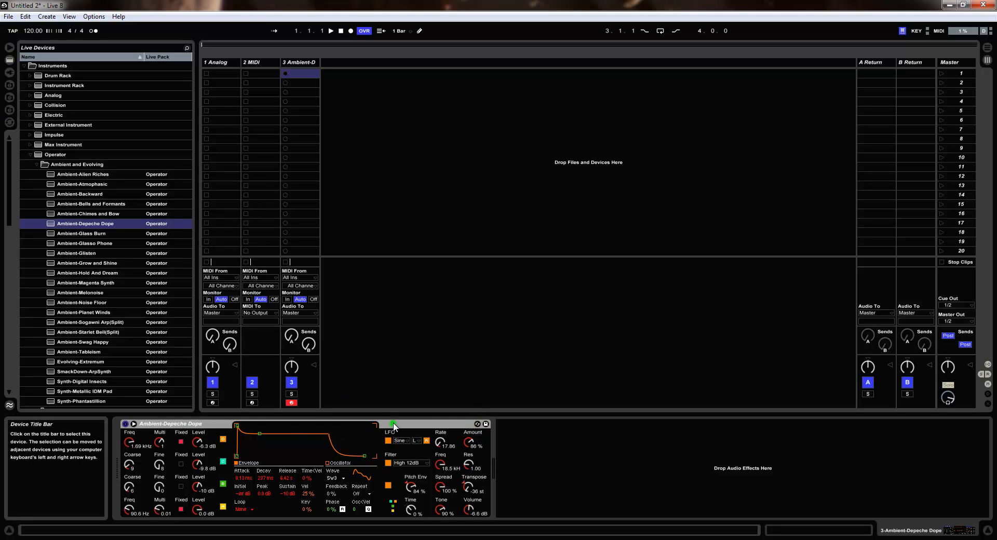
# Step: Move the Ambient-Depeche Dope device from the third track to the empty MIDI track 2
pyautogui.moveTo(274, 157); pyautogui.dragTo(265, 151)
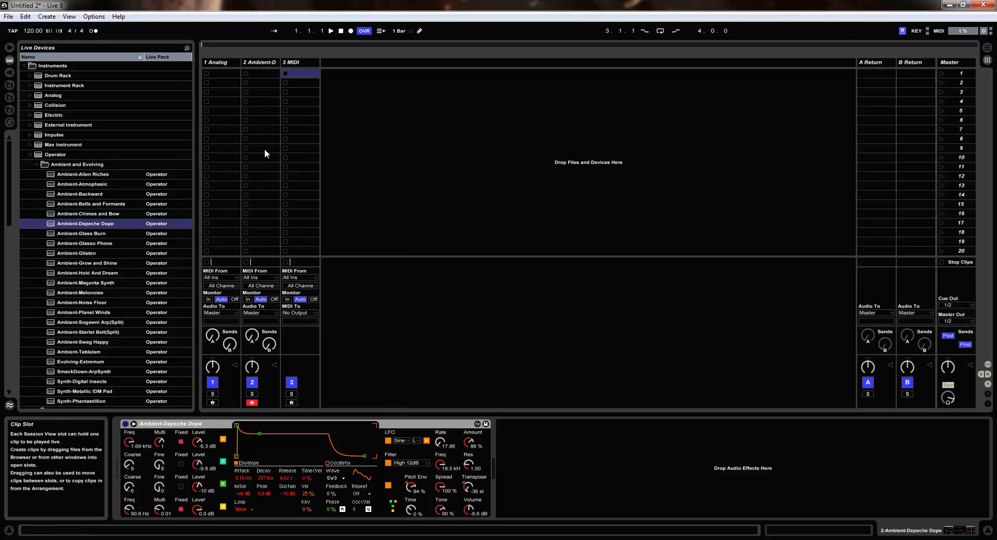
pyautogui.click(289, 62)
pyautogui.click(264, 62)
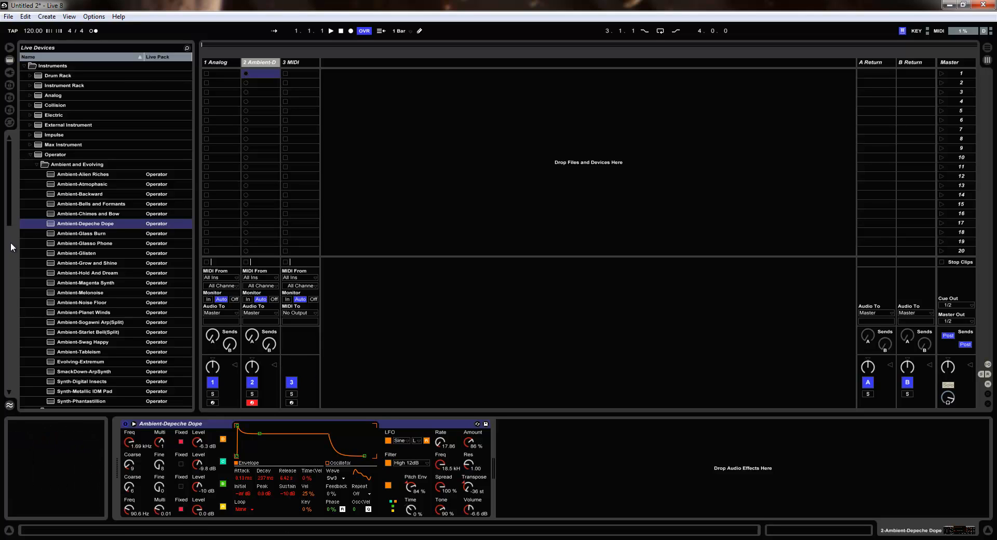
# Step: Add the Chorus audio effect after the Ambient-Depeche Dope device on track 2
pyautogui.click(9, 210)
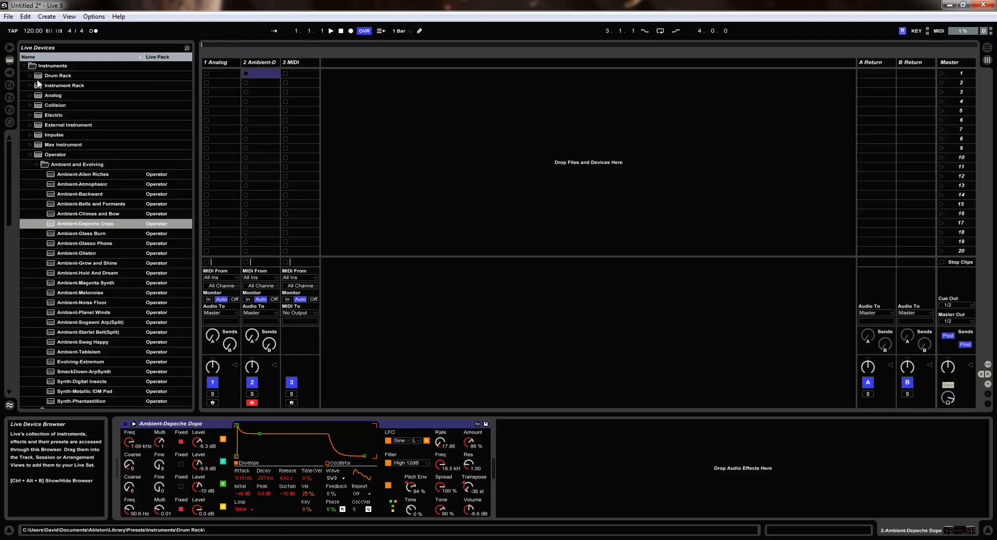
pyautogui.scroll(-9, 49, 165)
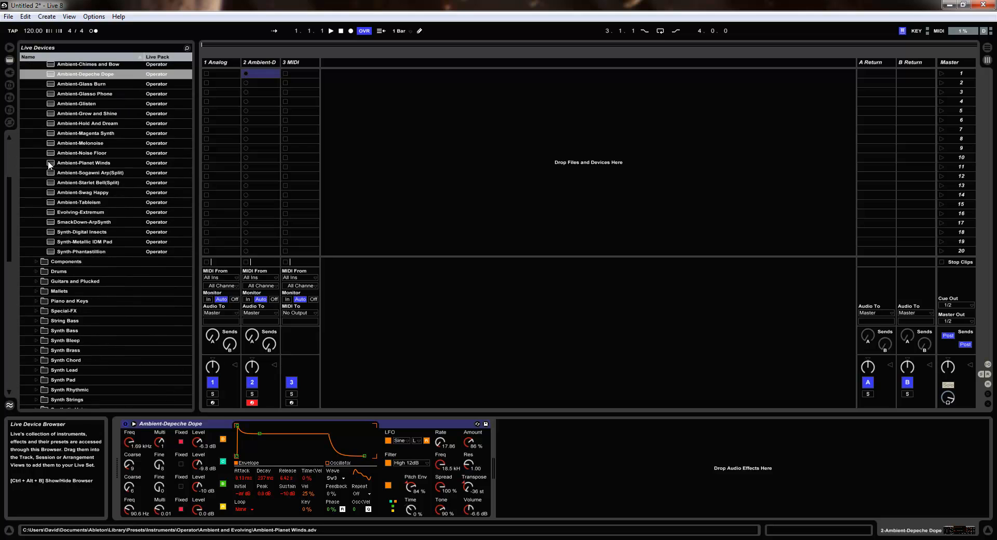
pyautogui.scroll(-6, 49, 165)
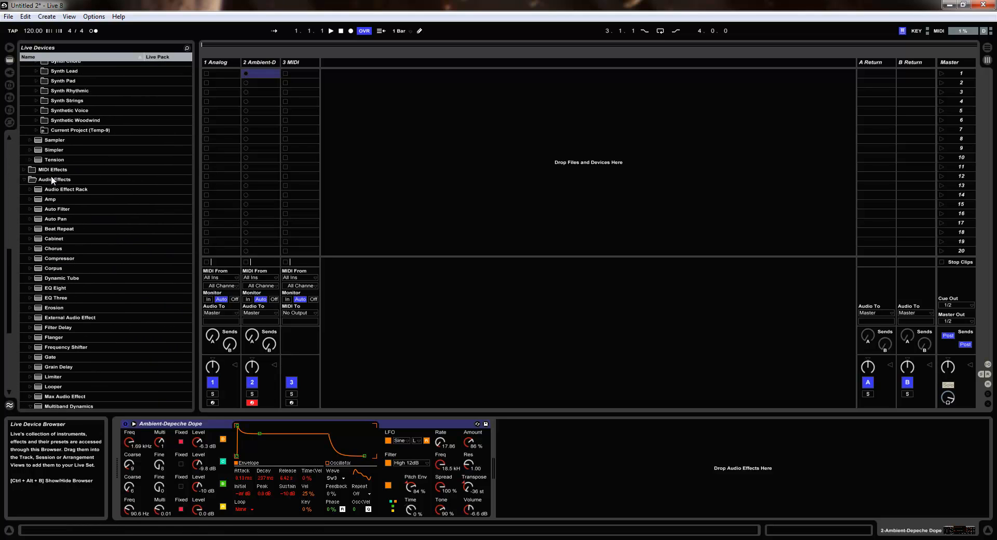
pyautogui.click(61, 249)
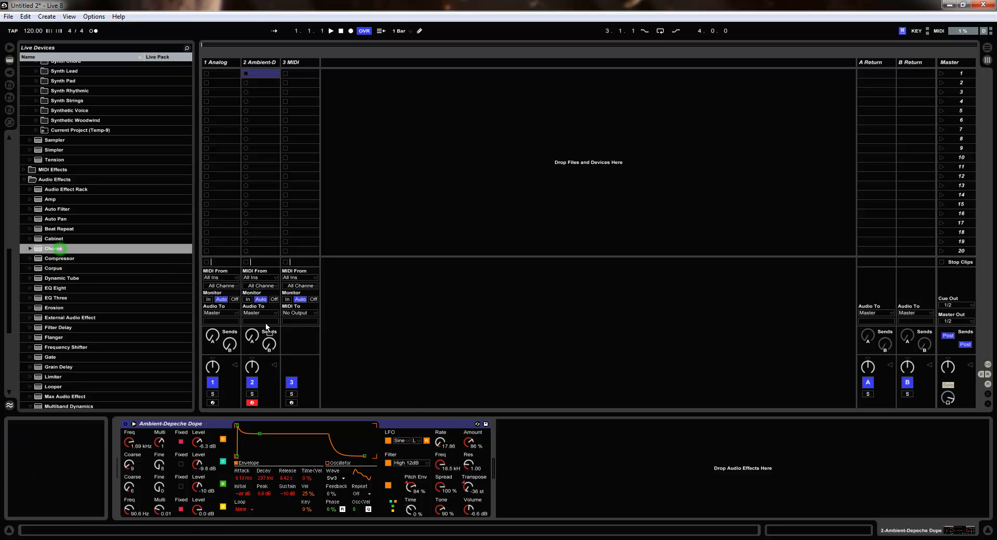
pyautogui.moveTo(525, 452); pyautogui.dragTo(526, 454)
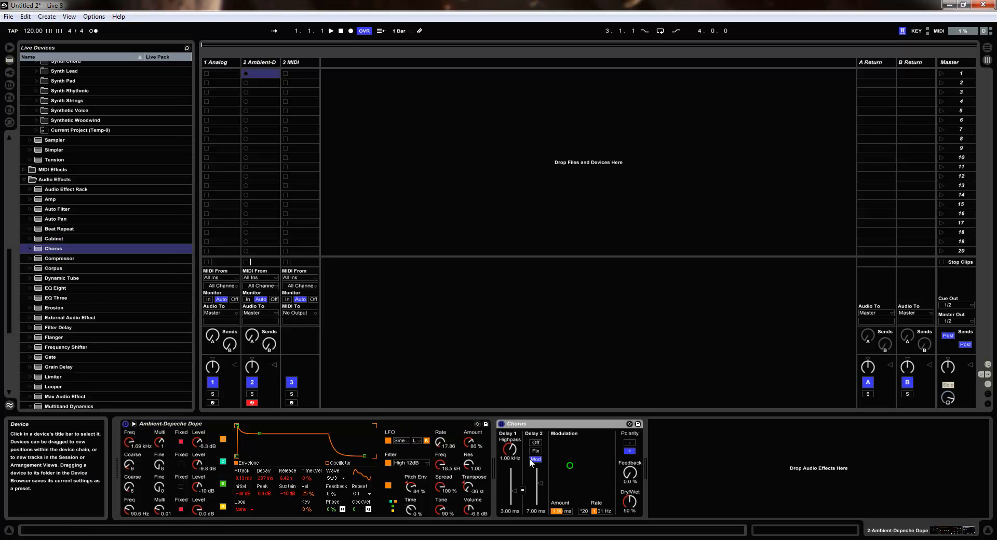
# Step: Hot-swap the Chorus effect's settings with the Laundry preset and leave hot-swap mode
pyautogui.click(630, 425)
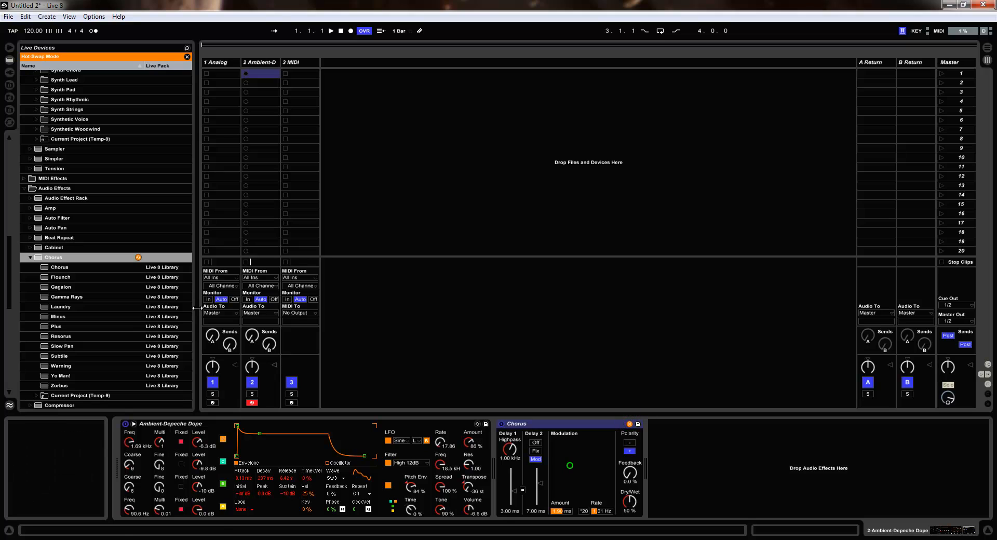
pyautogui.doubleClick(68, 308)
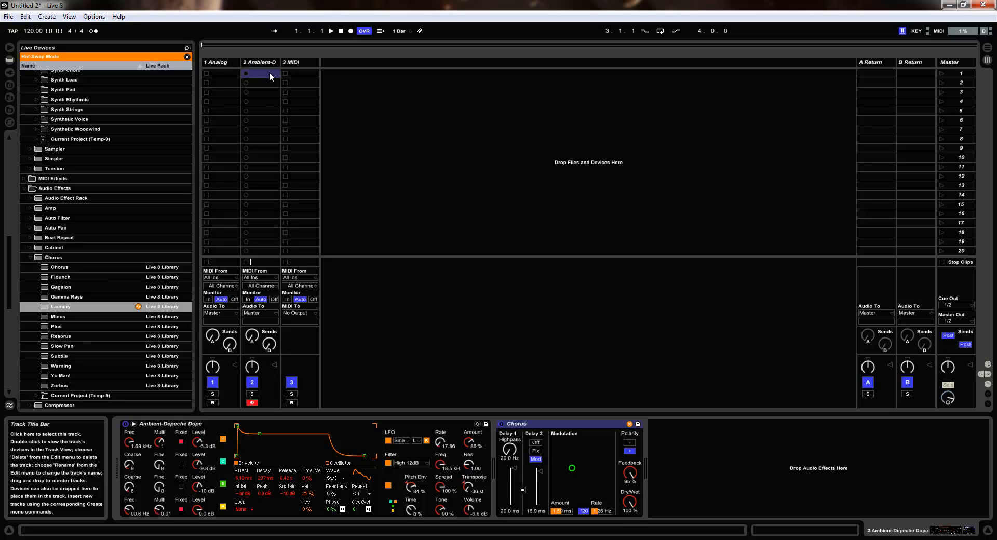
pyautogui.click(261, 61)
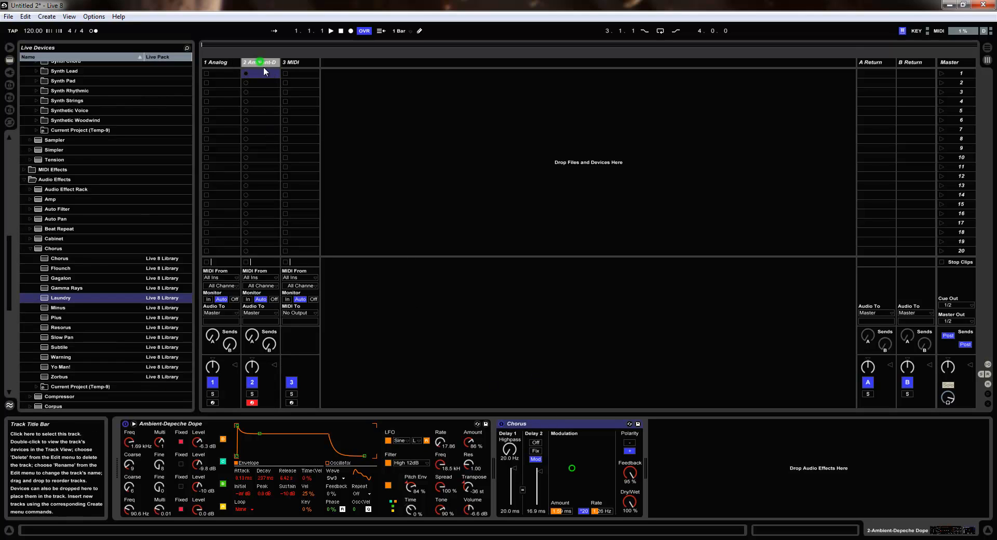
# Step: Move the Chorus effect from the Ambient-Depeche Dope track to the Analog track and check both device chains
pyautogui.click(219, 64)
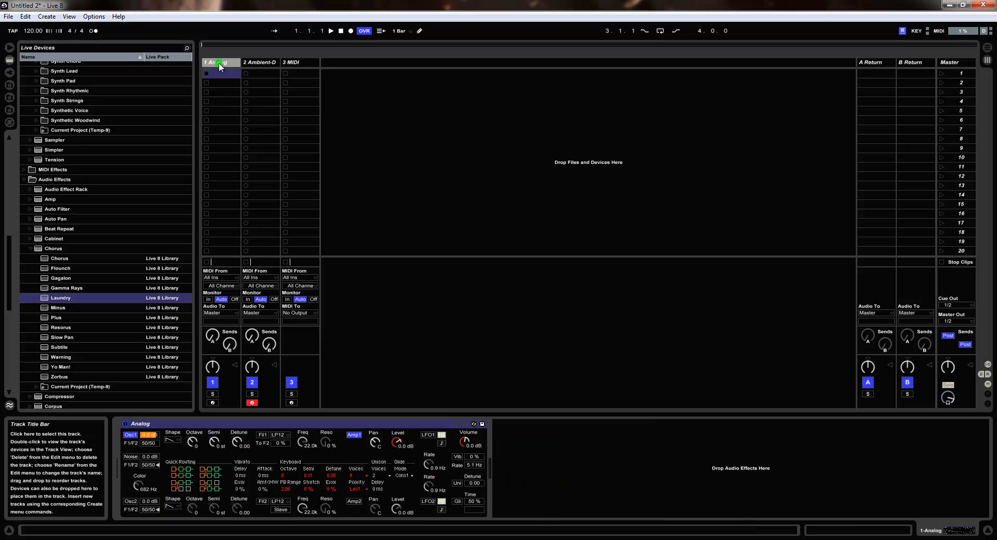
pyautogui.click(265, 64)
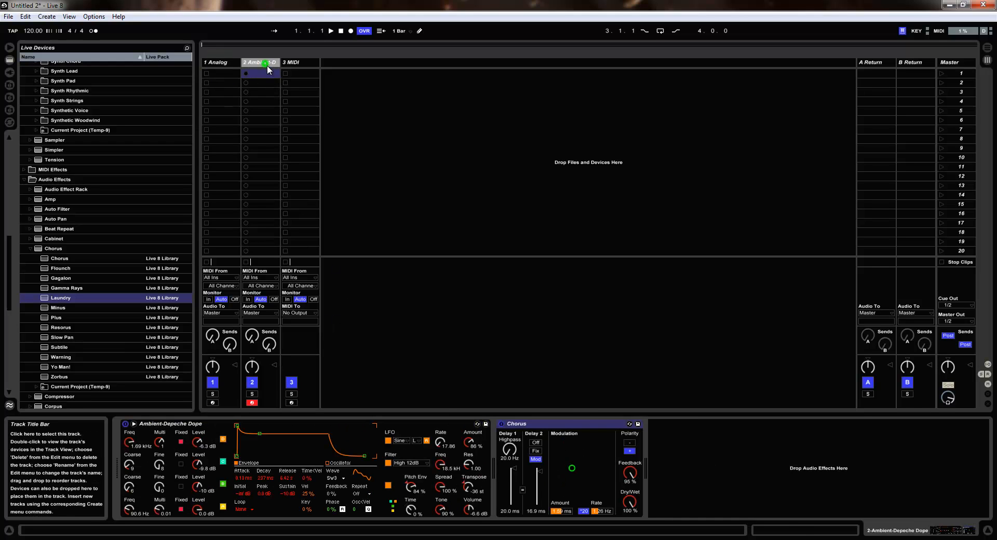
pyautogui.click(571, 424)
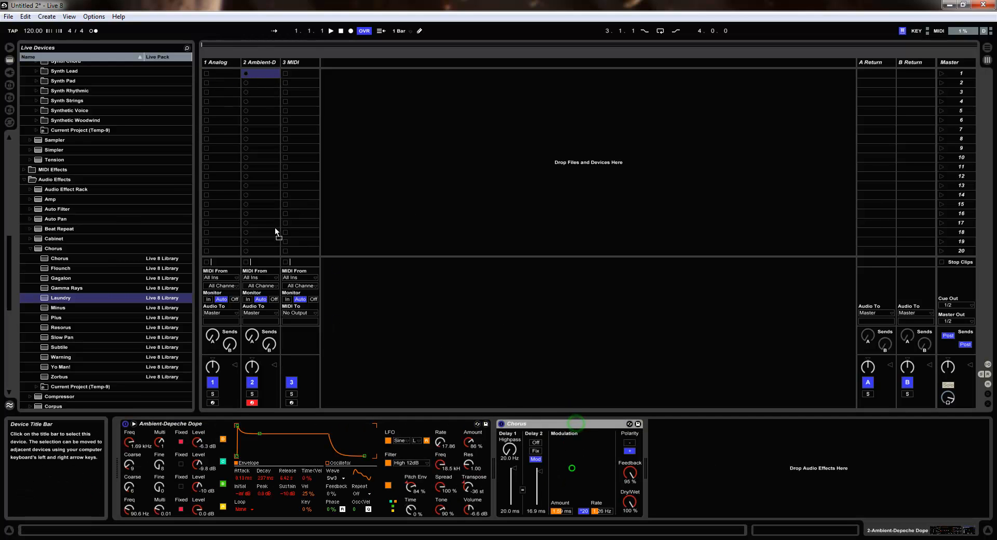
pyautogui.click(225, 186)
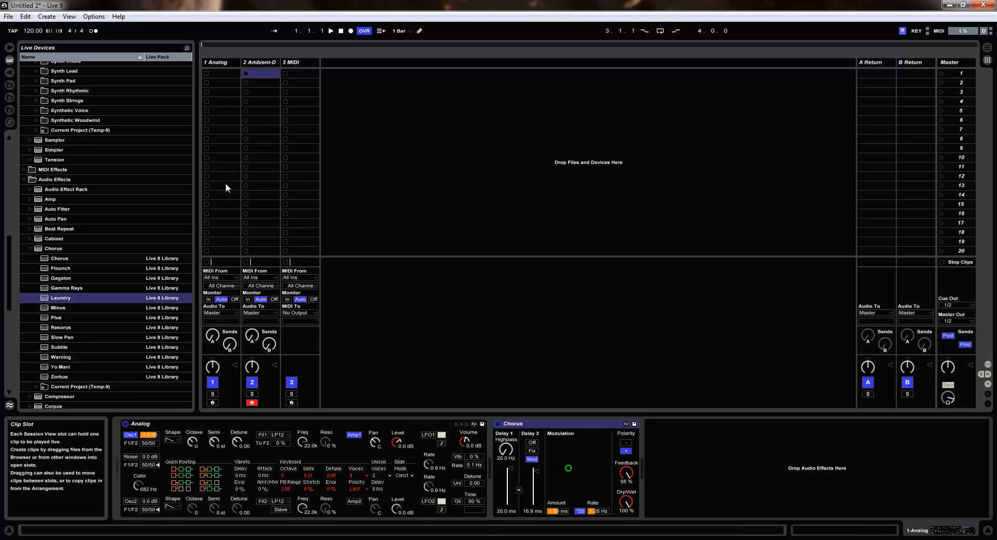
pyautogui.click(567, 424)
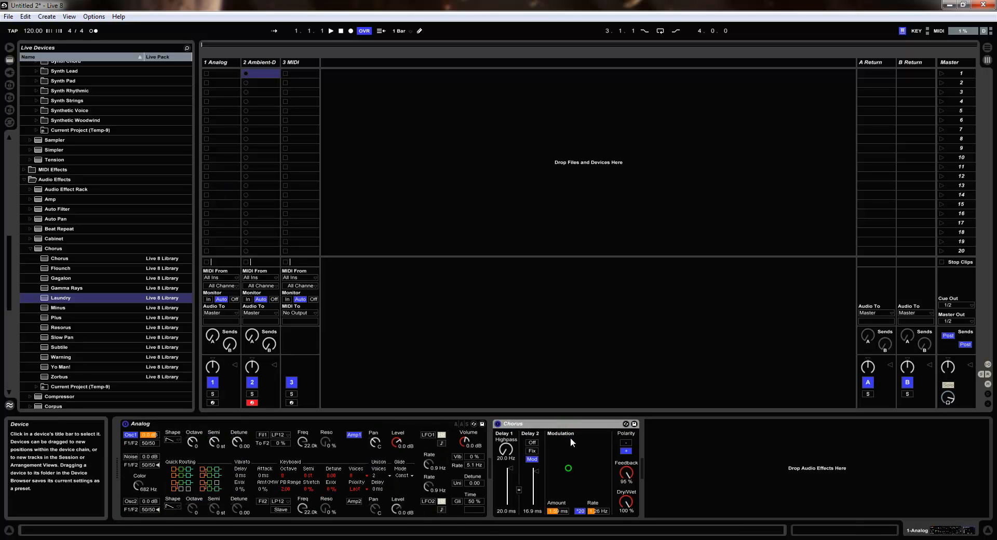
pyautogui.click(226, 60)
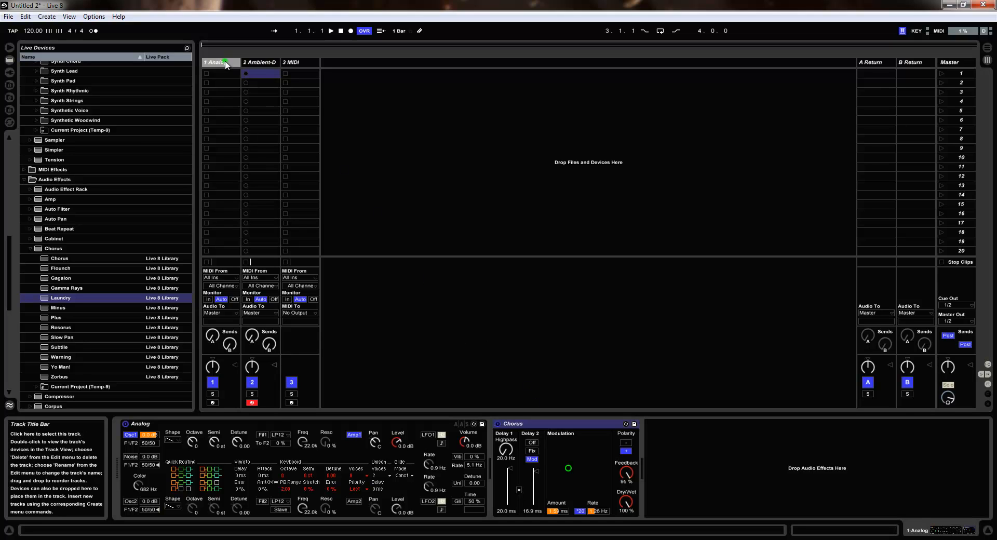
pyautogui.click(257, 64)
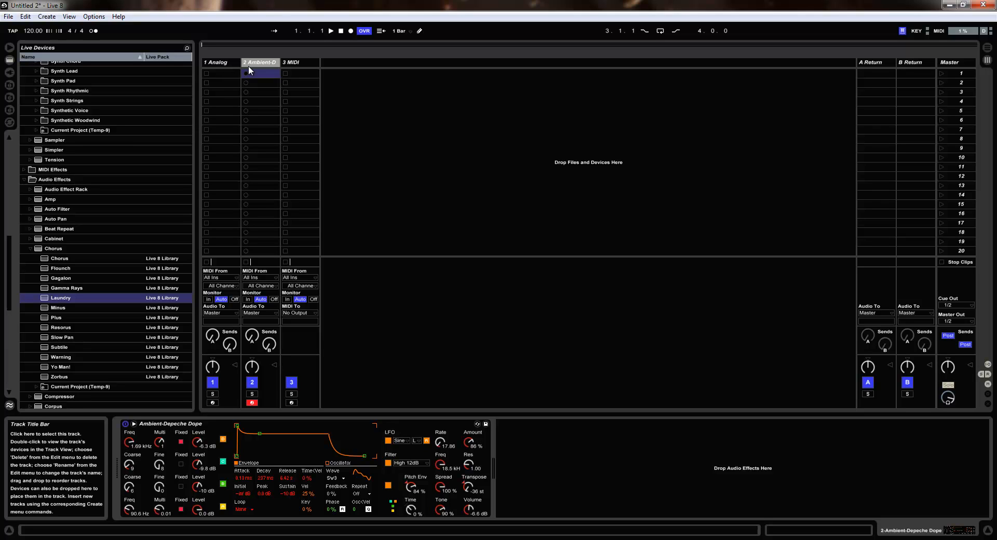
# Step: Move the Chorus effect from the Analog track to return track A and display the return's device chain
pyautogui.click(227, 61)
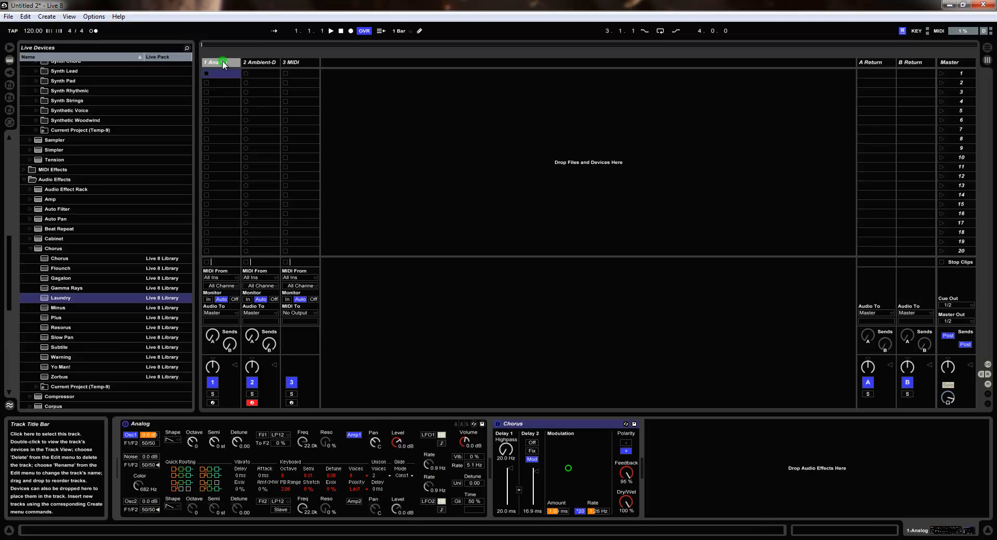
pyautogui.click(256, 63)
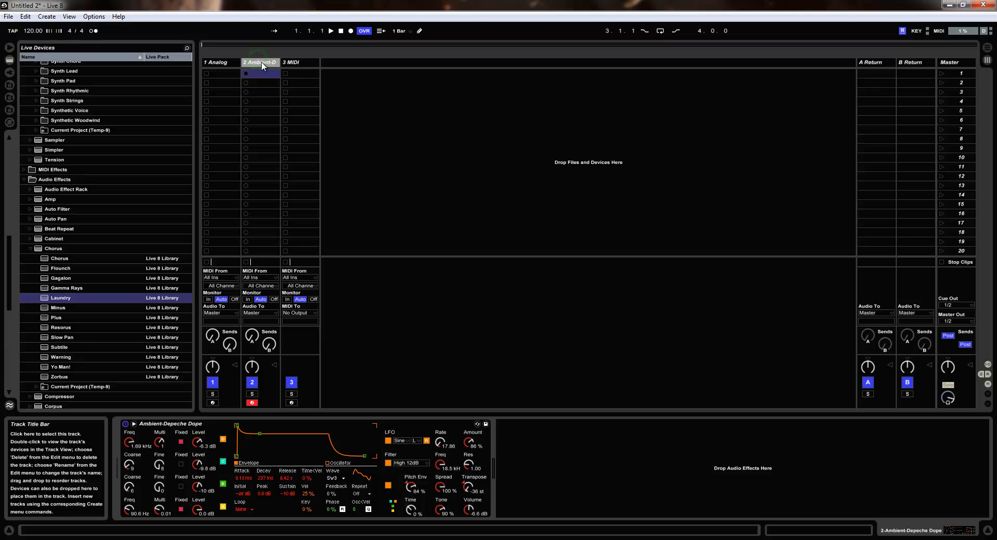
pyautogui.click(220, 62)
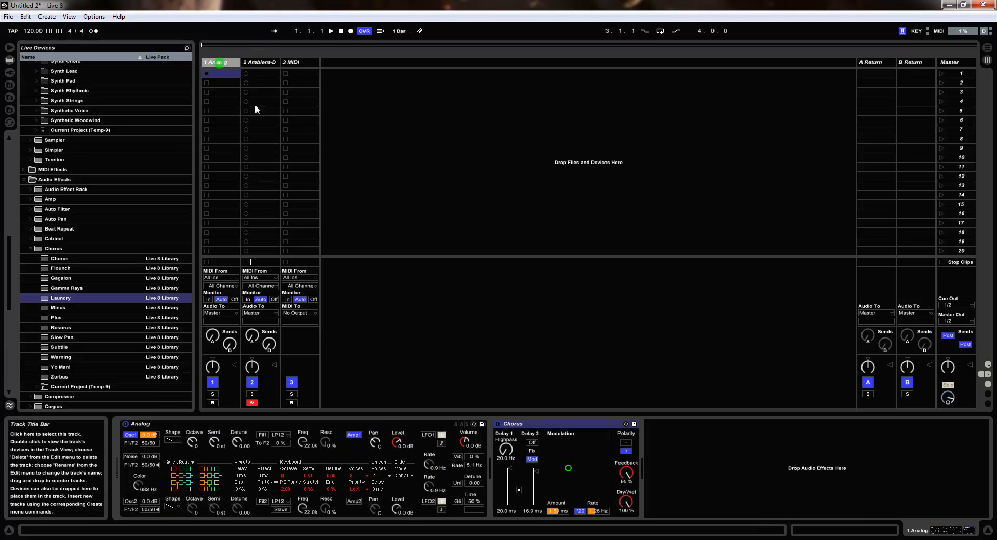
pyautogui.click(530, 423)
pyautogui.moveTo(629, 395); pyautogui.dragTo(871, 135)
pyautogui.click(878, 63)
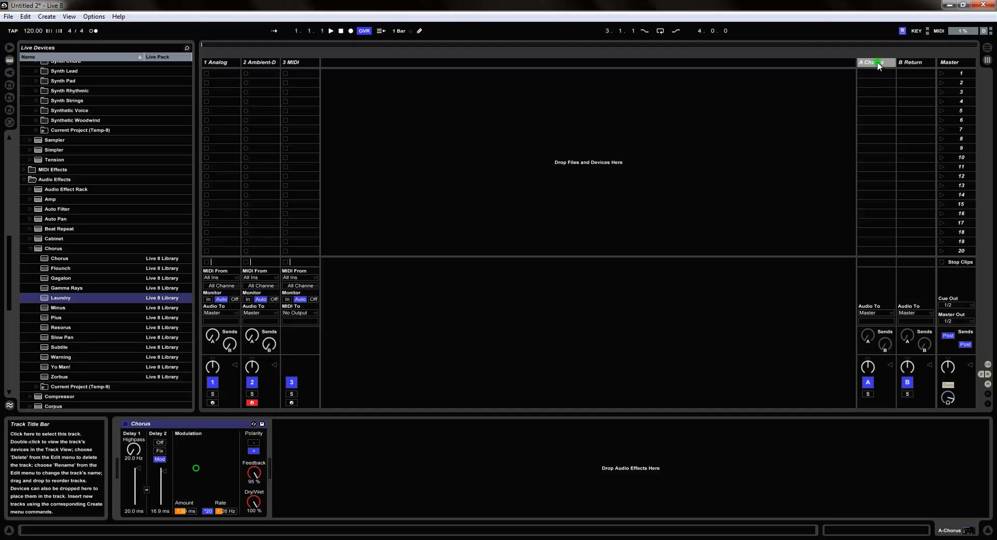
# Step: Copy the Chorus effect from return track A to the Ambient-Depeche Dope track and check both device chains
pyautogui.click(211, 425)
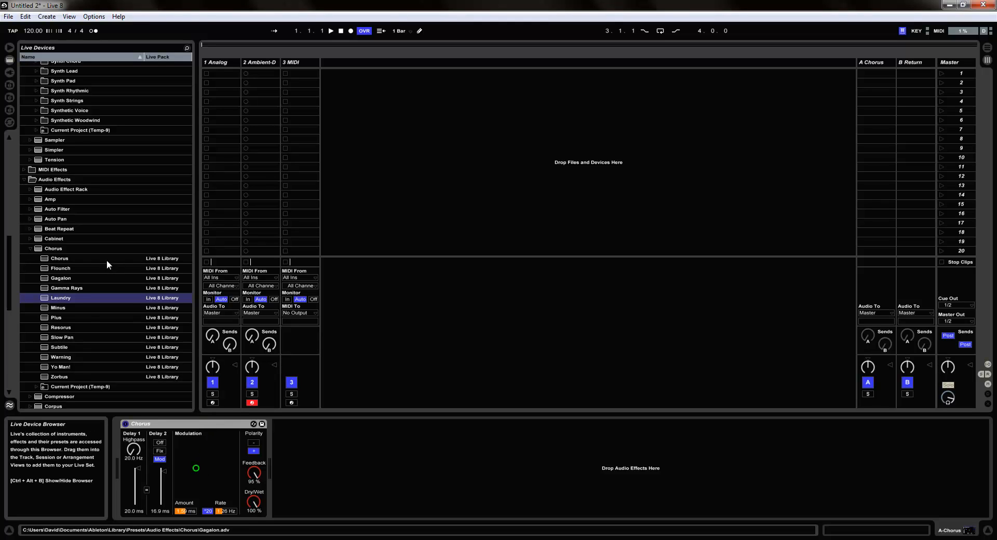
pyautogui.click(212, 424)
pyautogui.moveTo(250, 221); pyautogui.dragTo(263, 121)
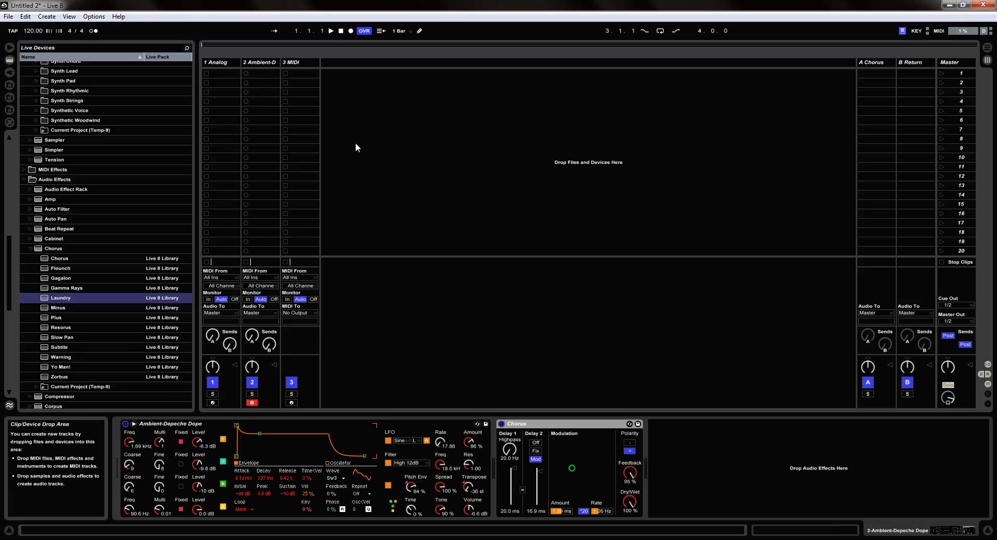
pyautogui.click(867, 62)
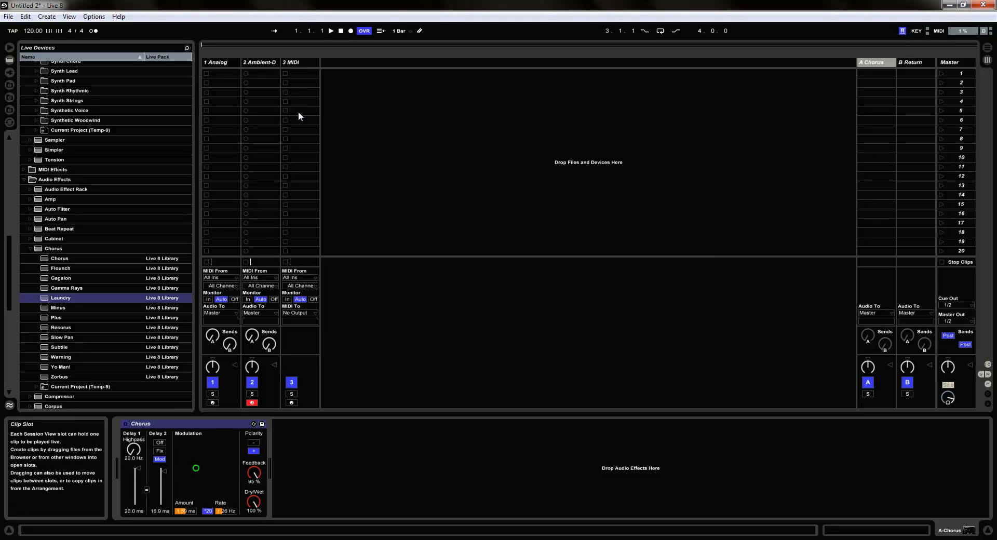
pyautogui.click(261, 62)
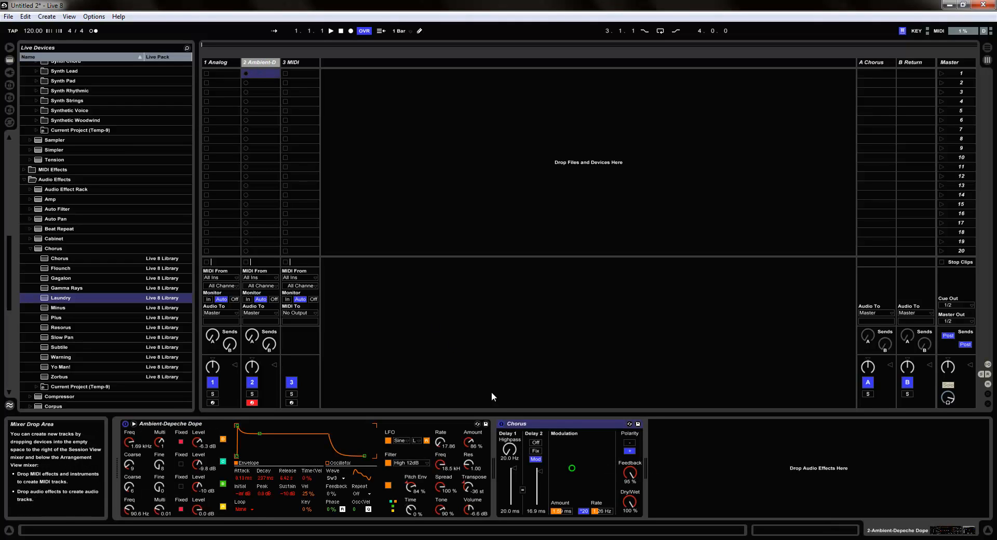
# Step: Delete the Chorus effect from the Ambient-Depeche Dope track, keeping the instrument
pyautogui.click(538, 425)
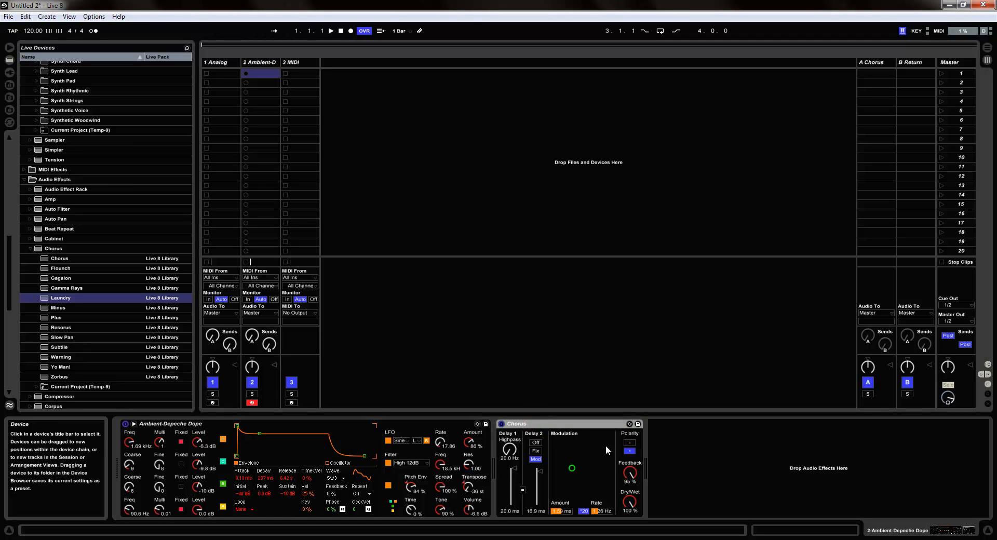
pyautogui.click(429, 425)
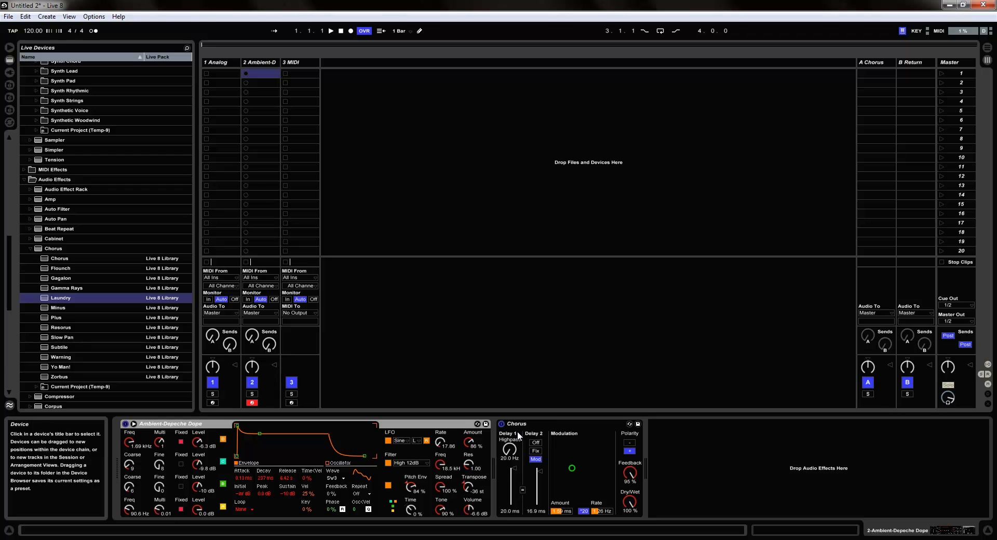
pyautogui.click(561, 422)
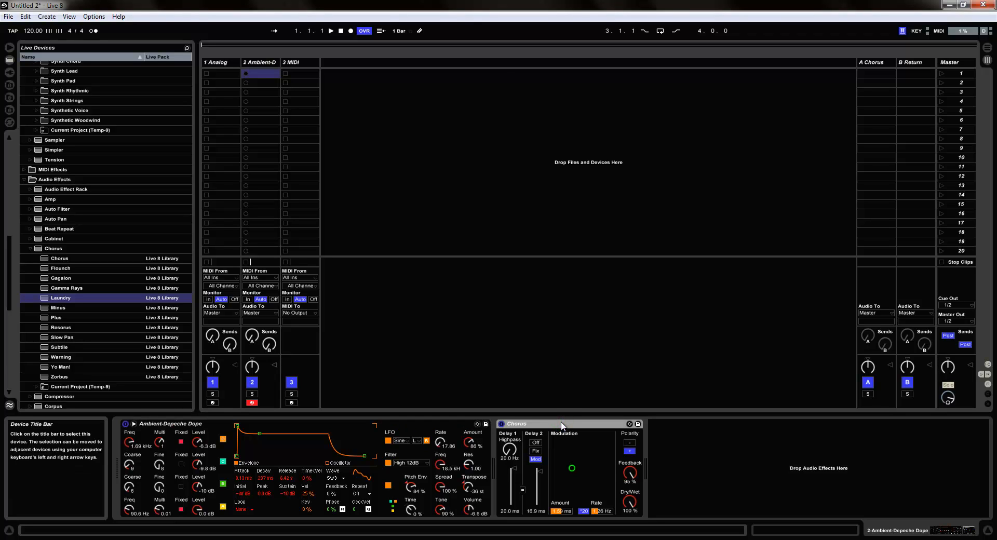
pyautogui.press('Delete')
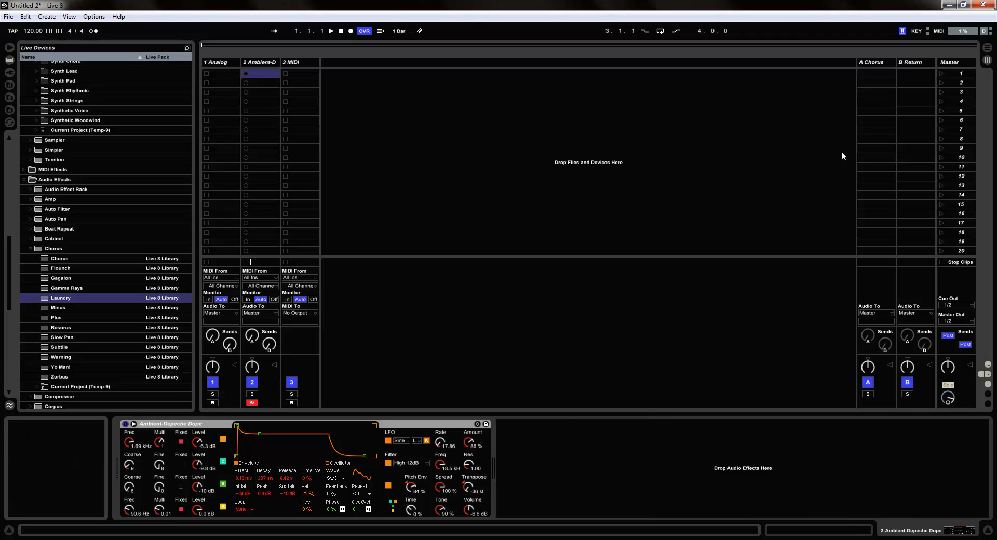
# Step: Delete the Chorus effect from return track A and remove that return track from the set
pyautogui.click(875, 62)
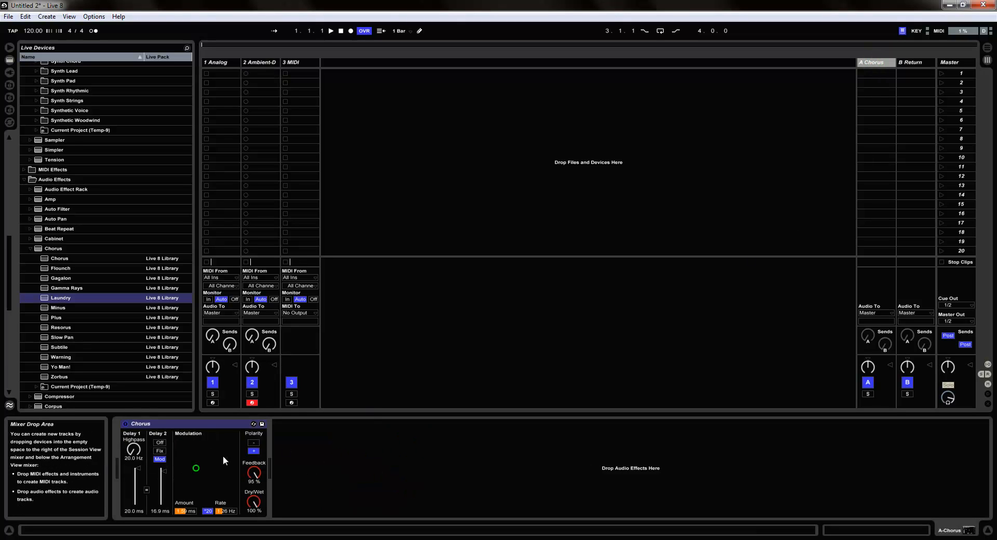
pyautogui.click(198, 423)
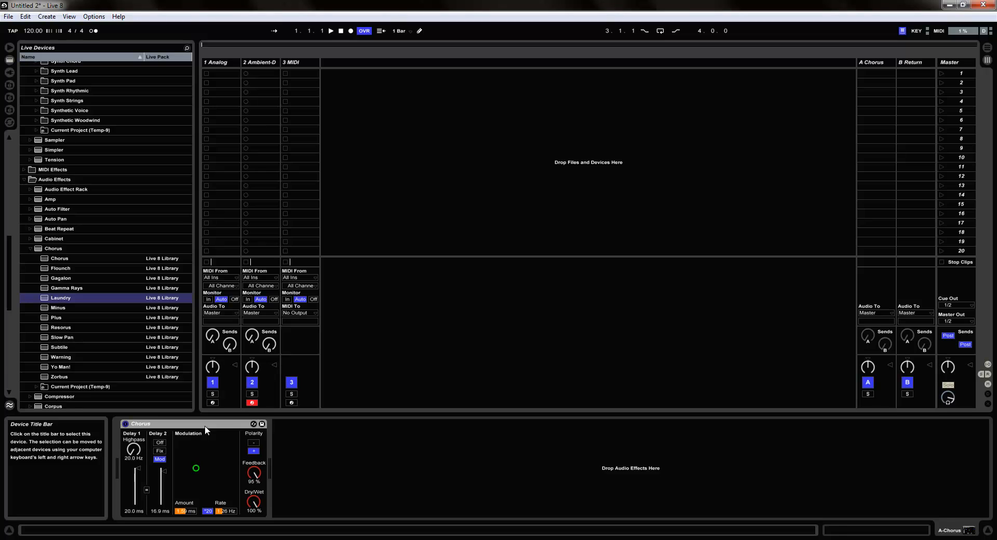
pyautogui.press('Delete')
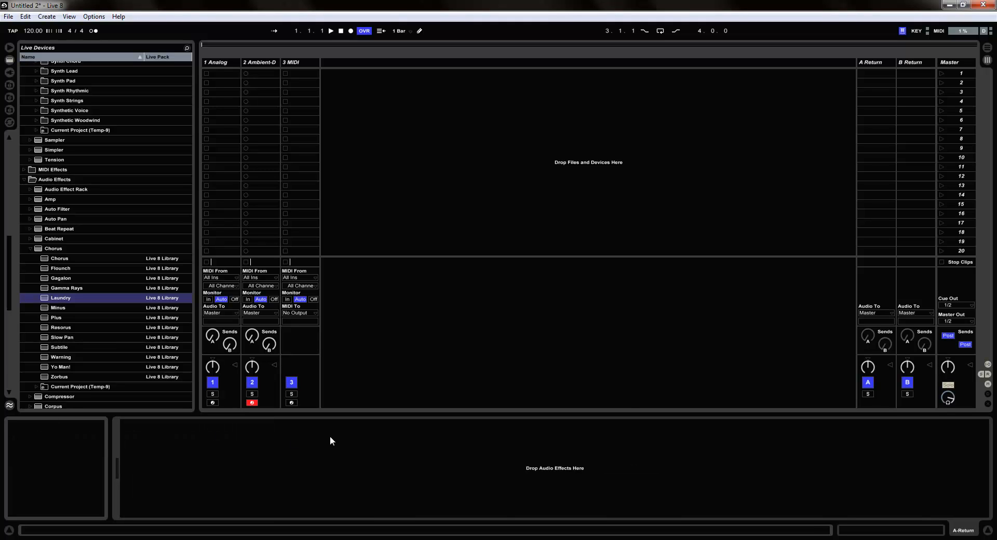
pyautogui.click(879, 63)
pyautogui.press('Delete')
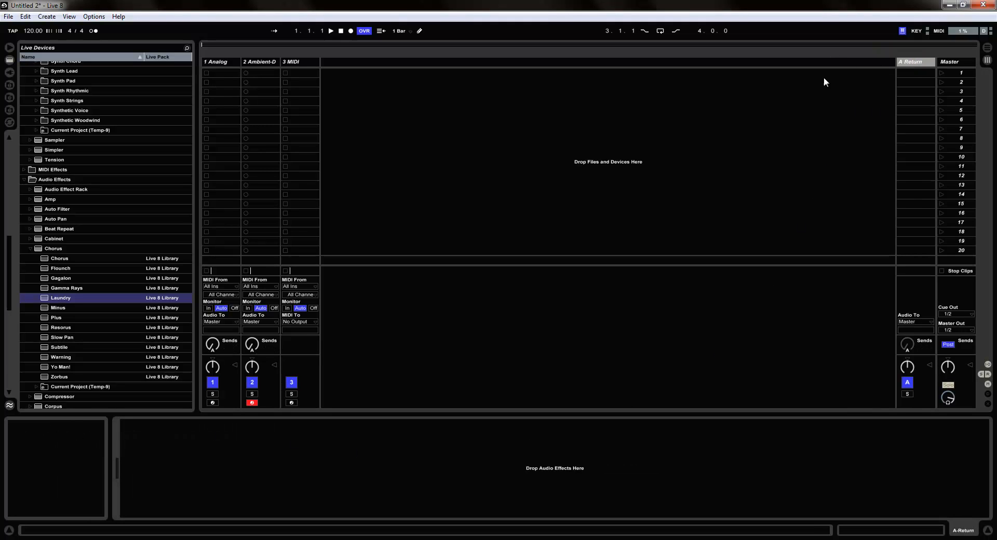